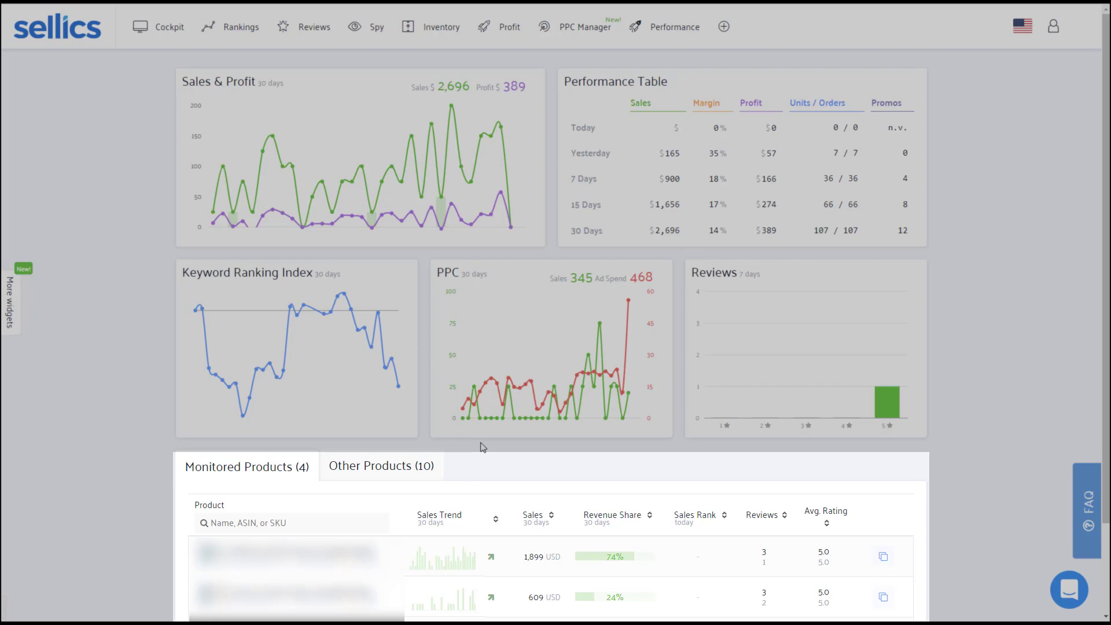
Open the dashboard of the first product in the Cockpit's Monitored Products table.
click(883, 557)
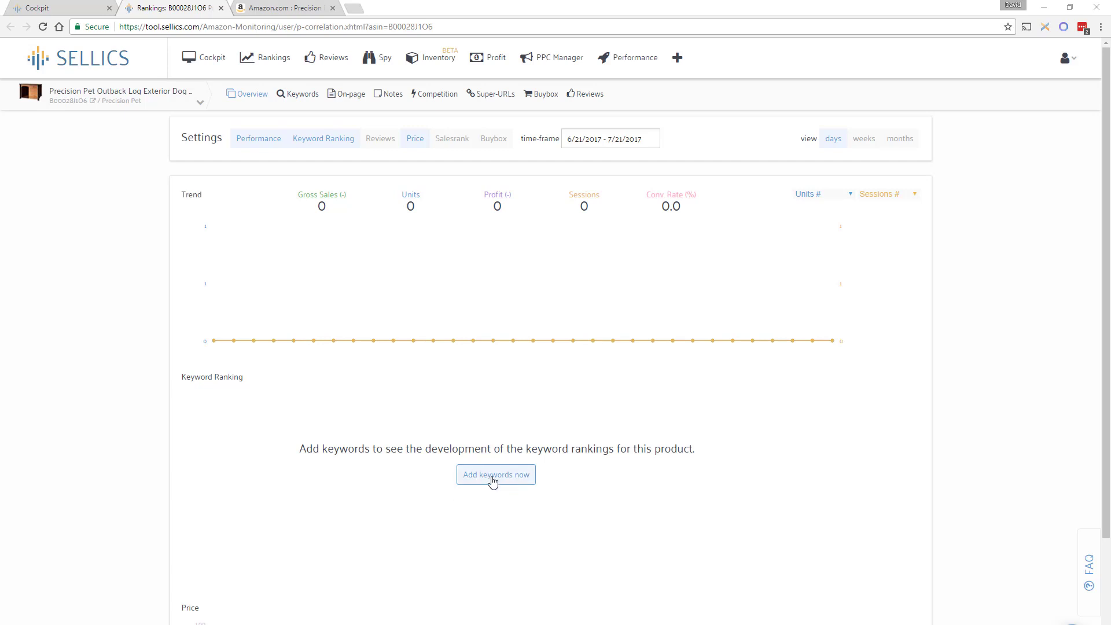
Show the Precision Pet dog house product's Monitored Keywords list, which has no records yet.
click(295, 95)
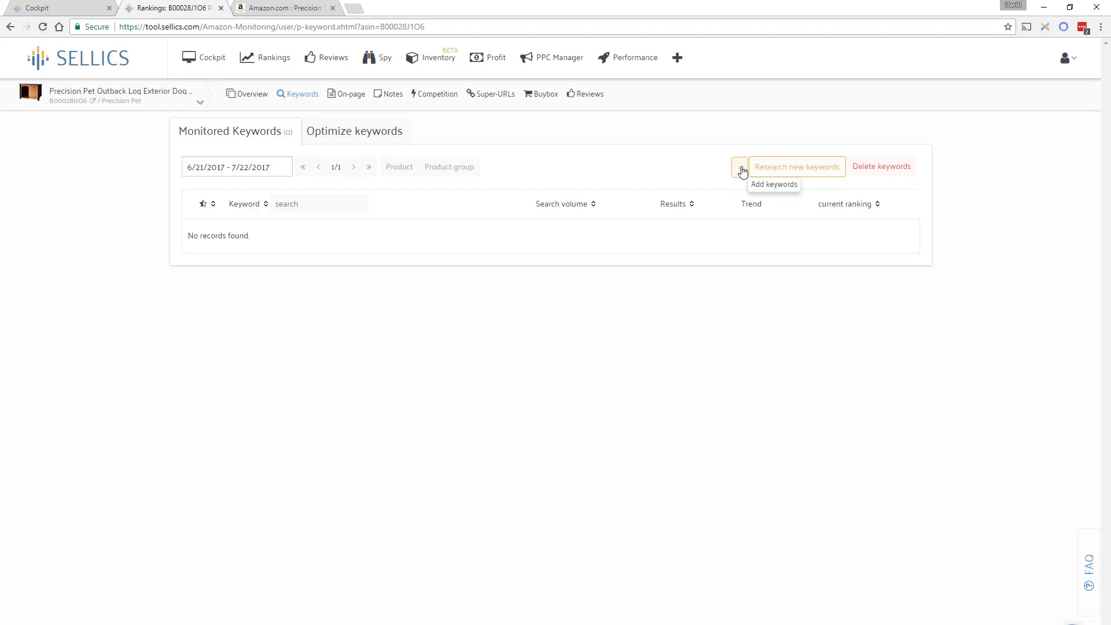
click(741, 169)
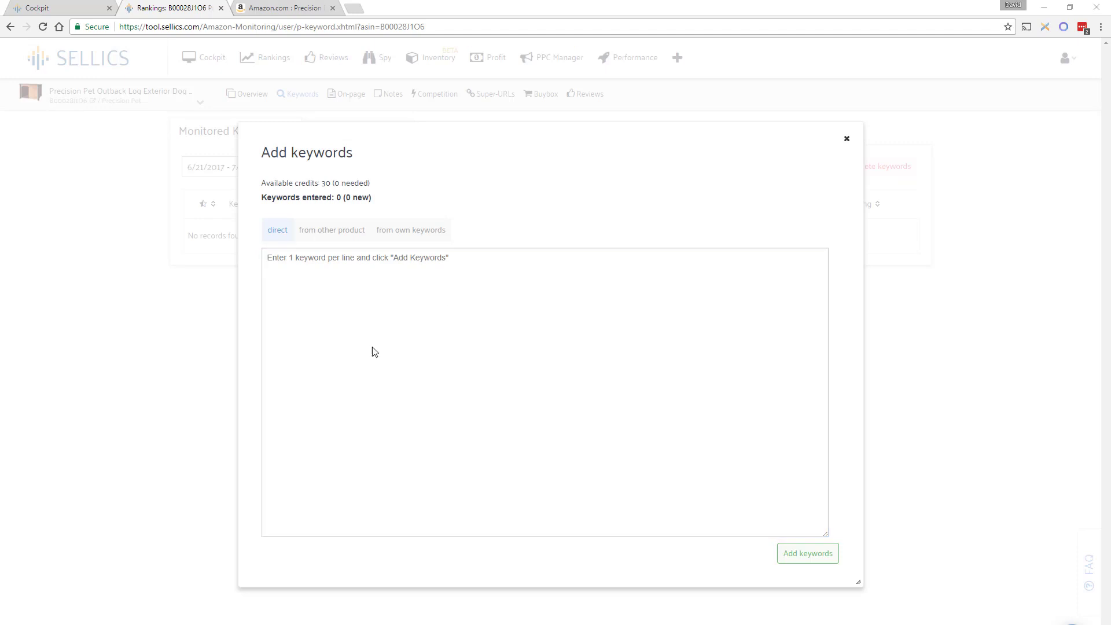
click(321, 233)
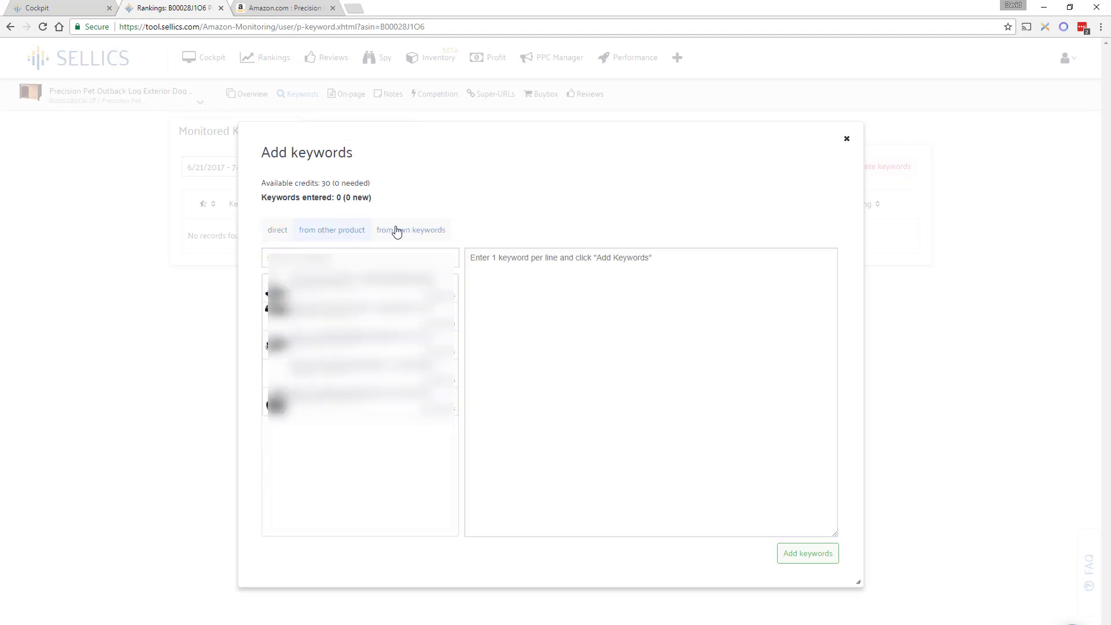
click(369, 285)
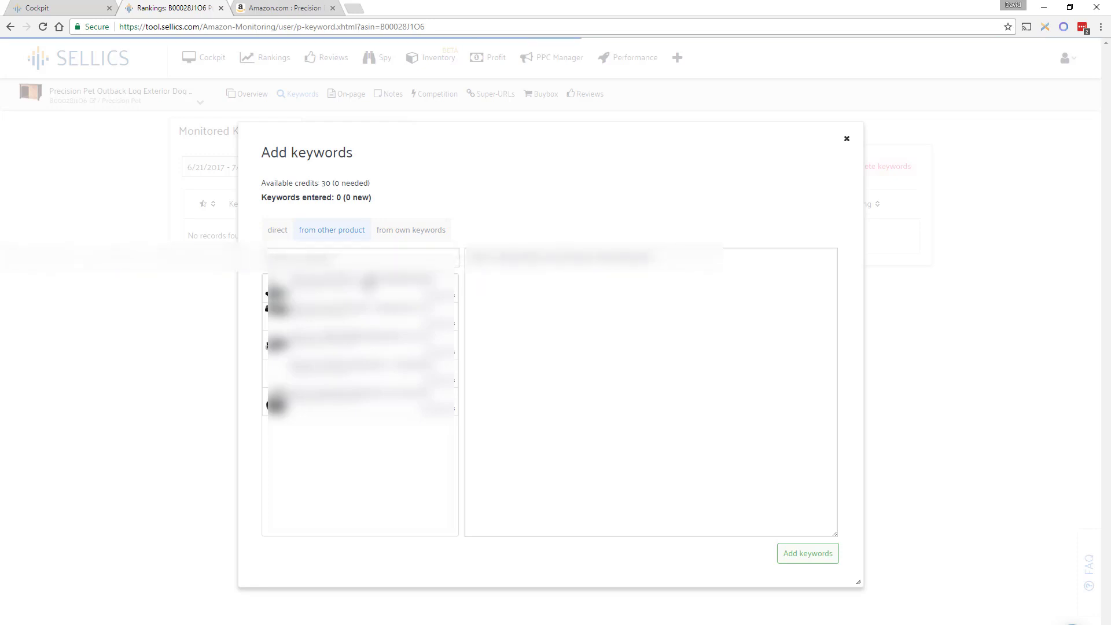
click(407, 230)
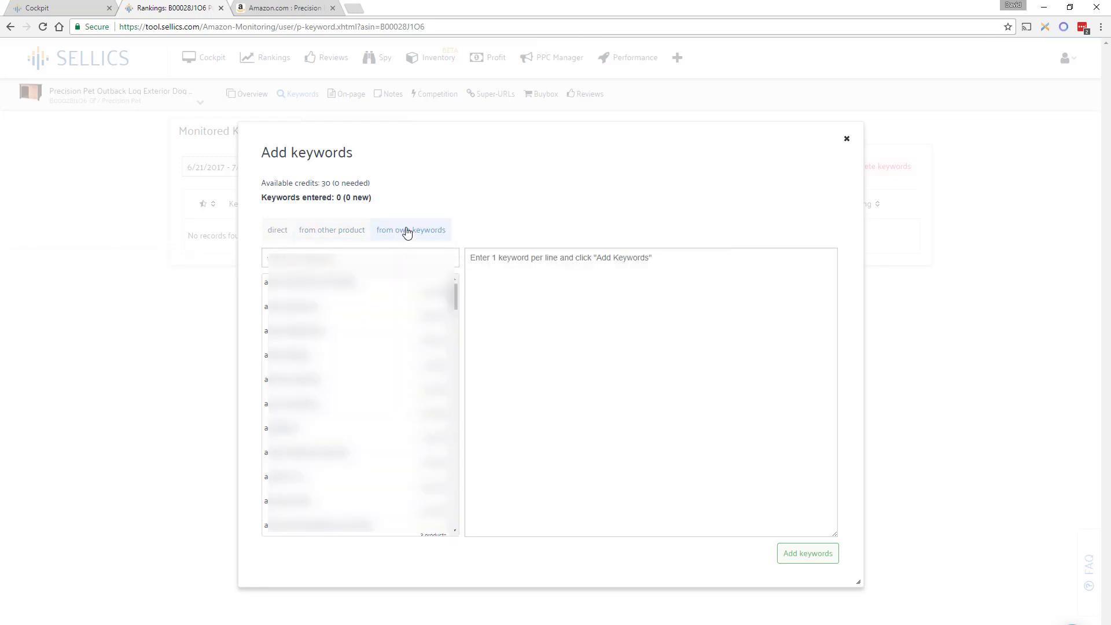
click(846, 139)
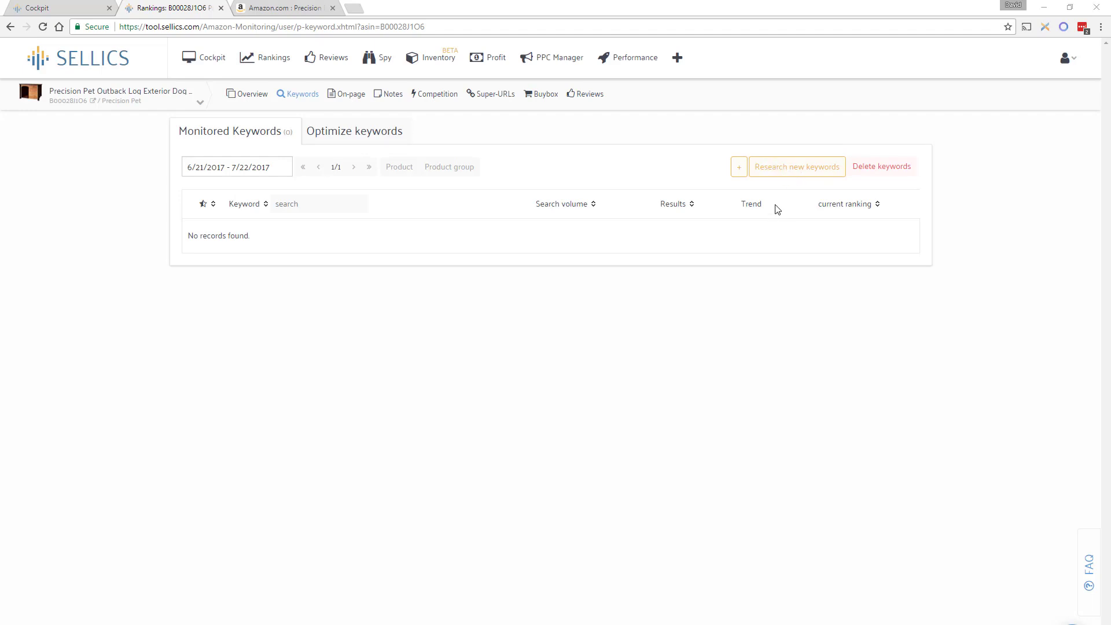
In keyword research, trim the seeds to just 'dog house' and generate suggestions.
click(773, 170)
drag(305, 449, 210, 275)
key(BackSpace)
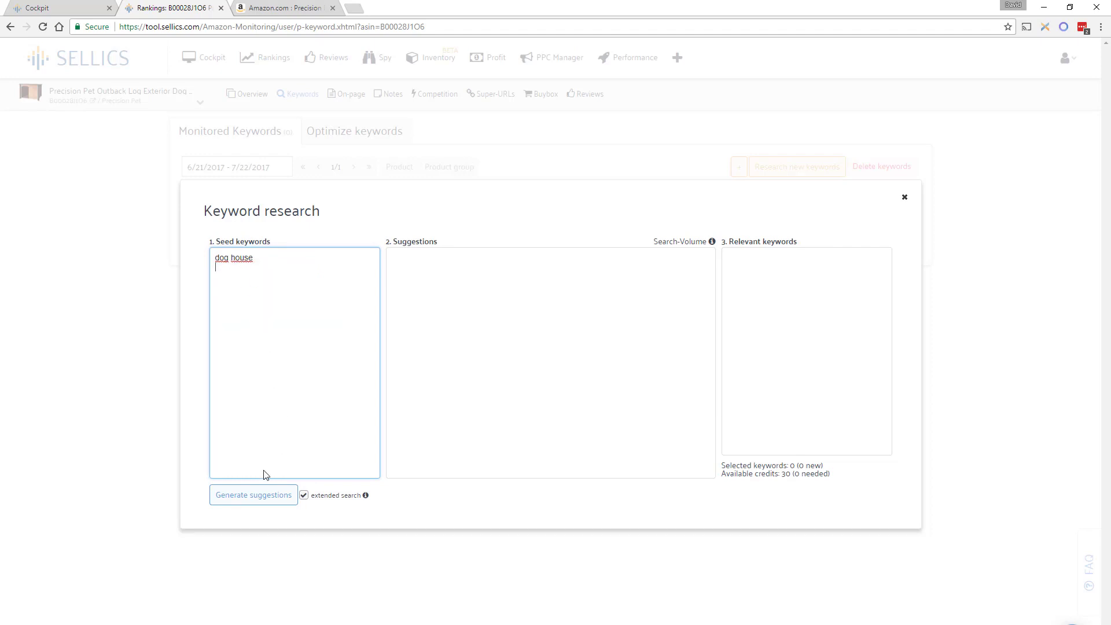
click(258, 499)
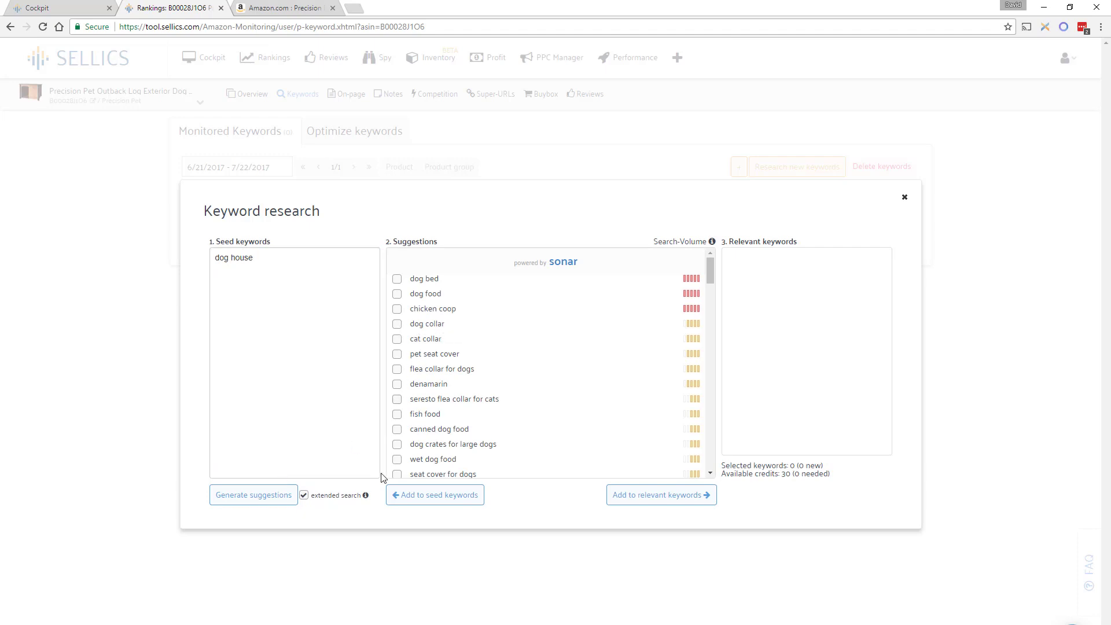
Turn off extended synonym search and regenerate the 'dog house' suggestions.
mouse_move(340, 501)
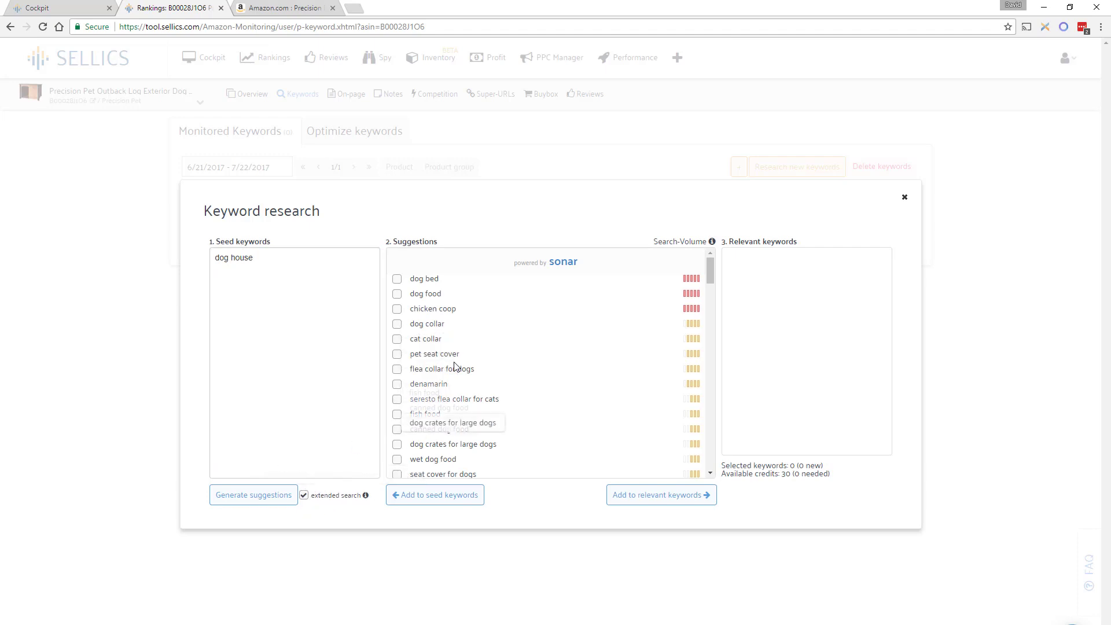
scroll(460, 370, down, 3)
scroll(463, 380, down, 10)
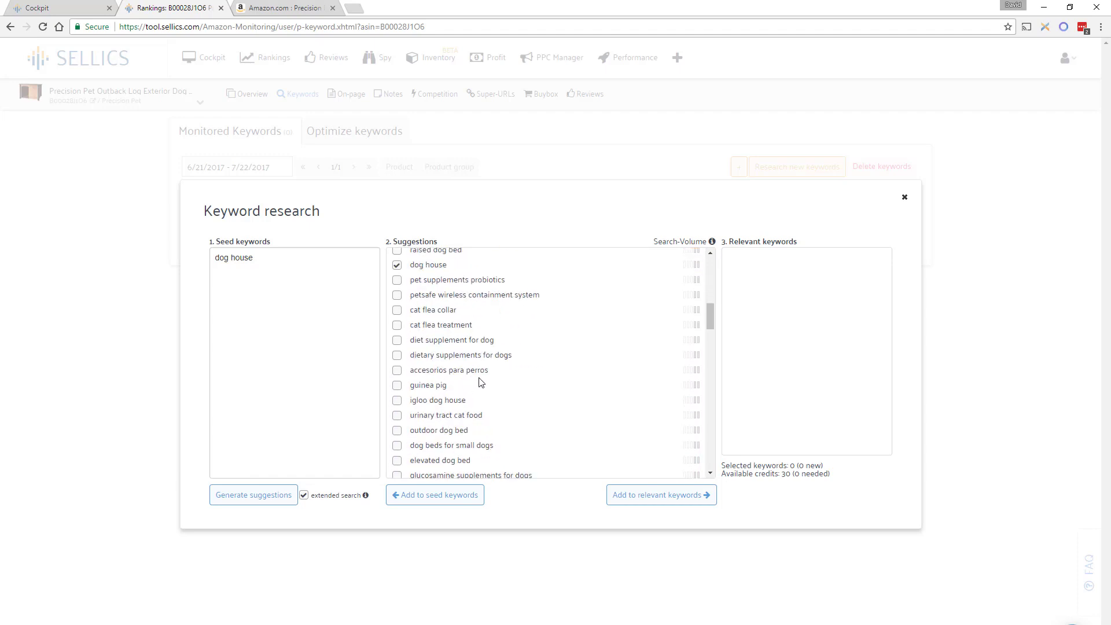
scroll(480, 382, down, 1)
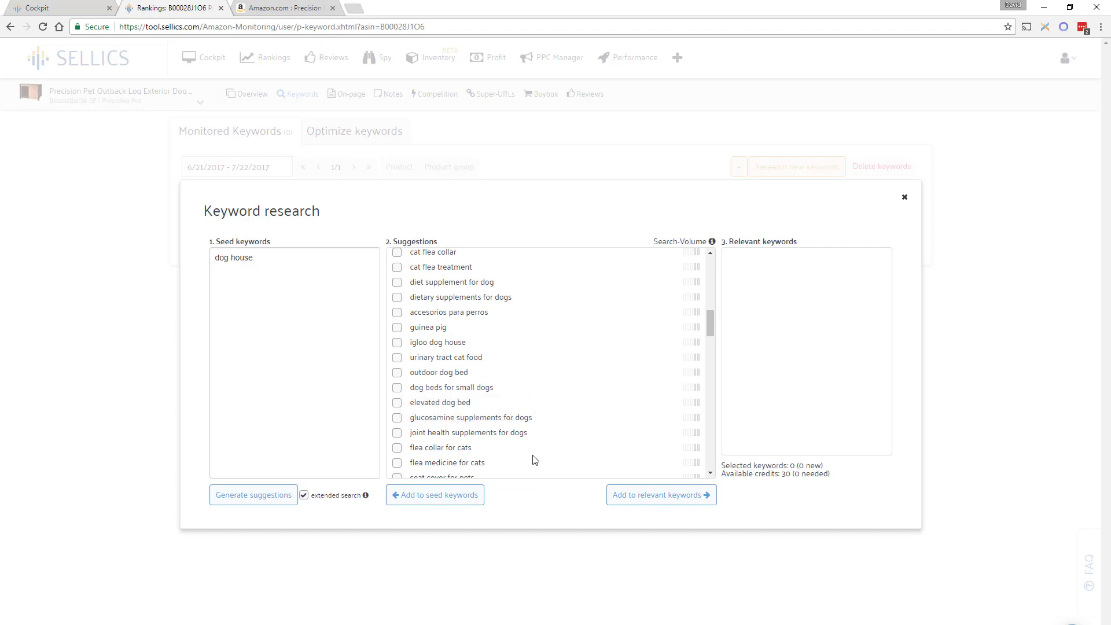
click(303, 496)
click(280, 497)
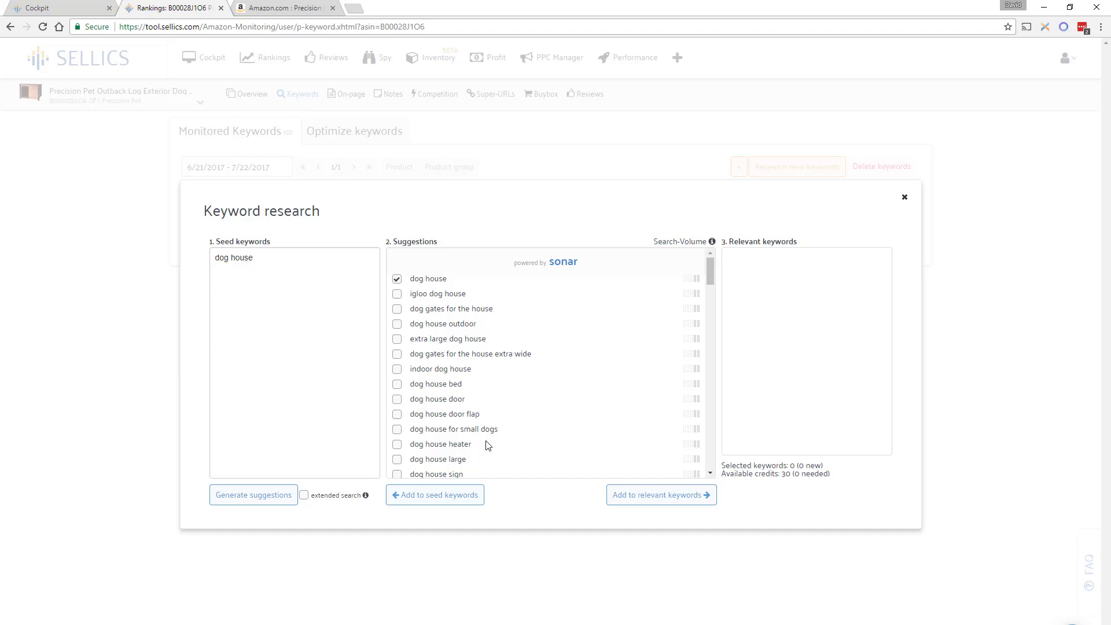
Mark dog house for small dogs, indoor dog house and dog house bed relevant, then monitor all four.
click(398, 431)
click(397, 369)
click(397, 385)
click(457, 496)
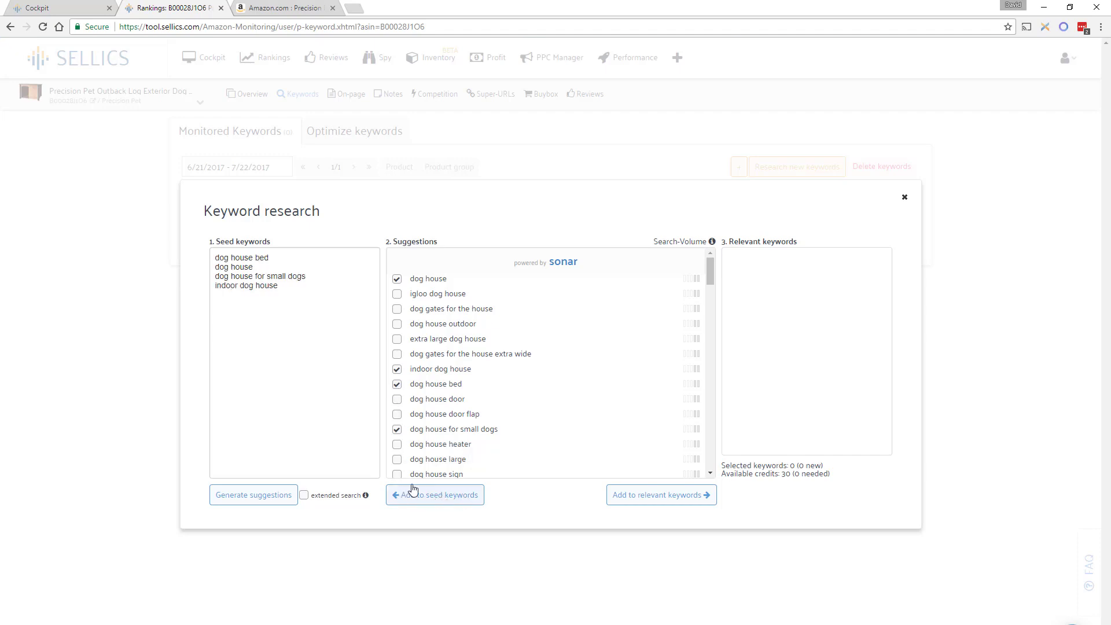
click(262, 498)
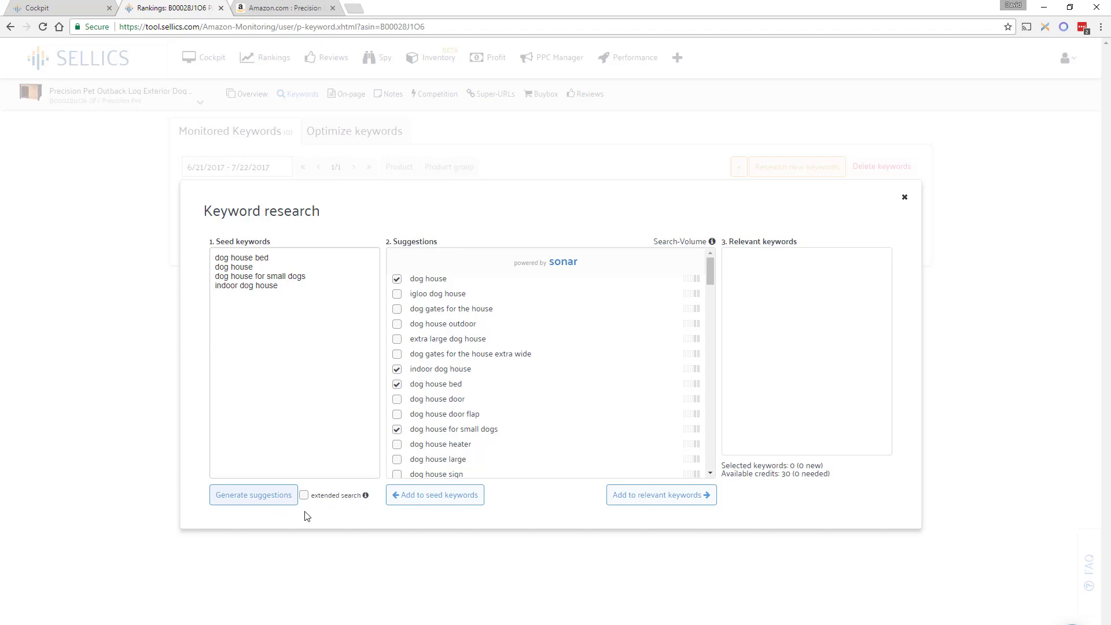
click(648, 501)
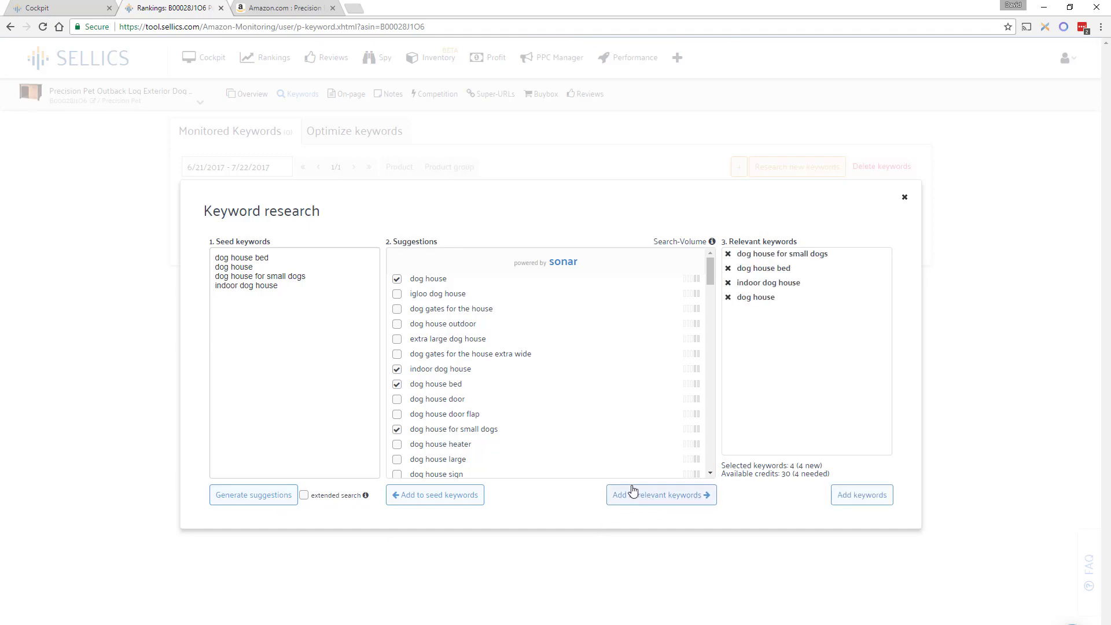
click(857, 499)
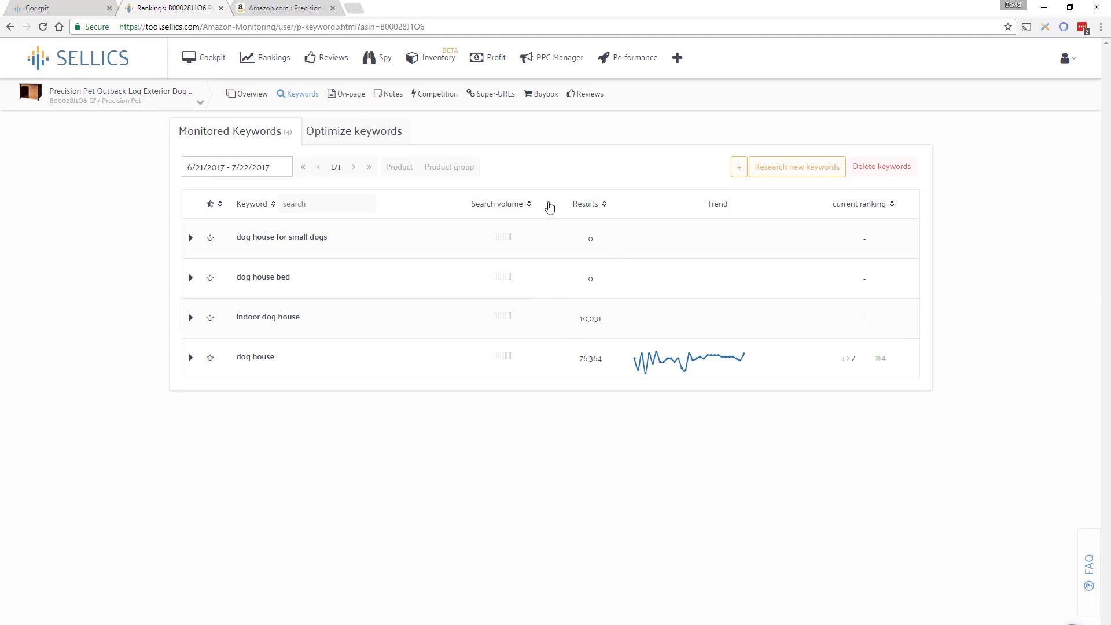
Search Amazon Pet Supplies for 'dog house', then return to the Sellics Rankings tab.
click(267, 8)
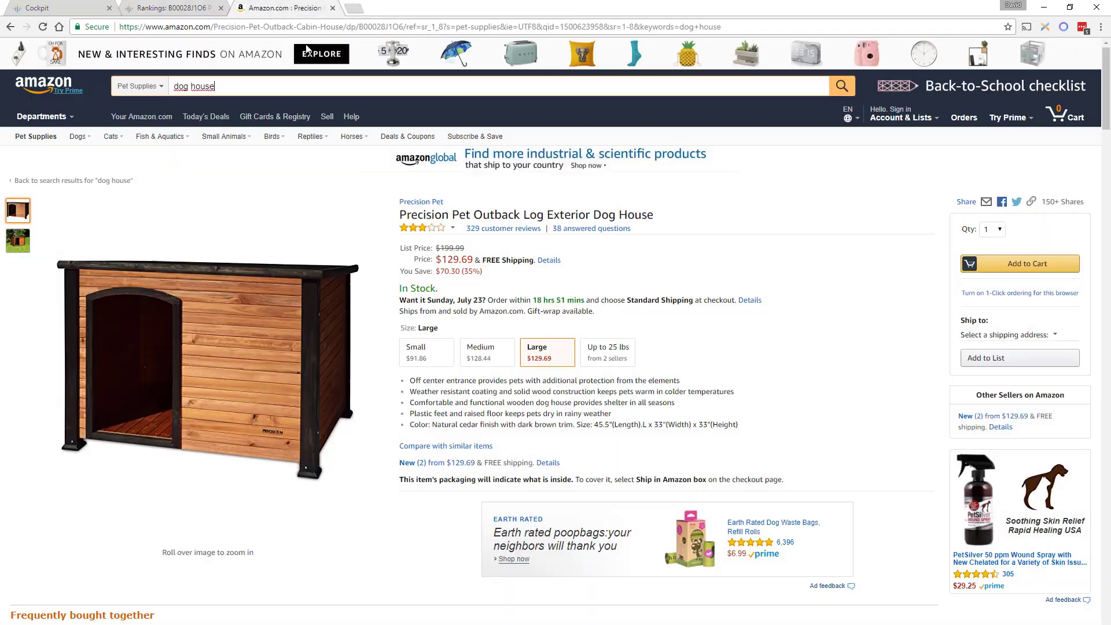
triple_click(196, 86)
click(251, 81)
click(840, 92)
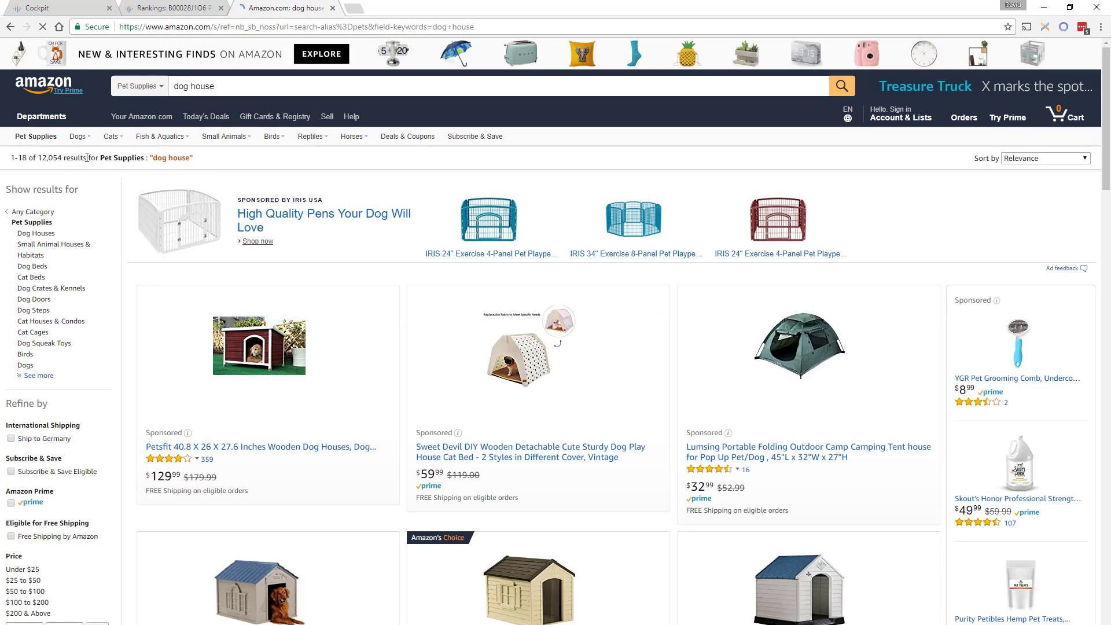
click(166, 10)
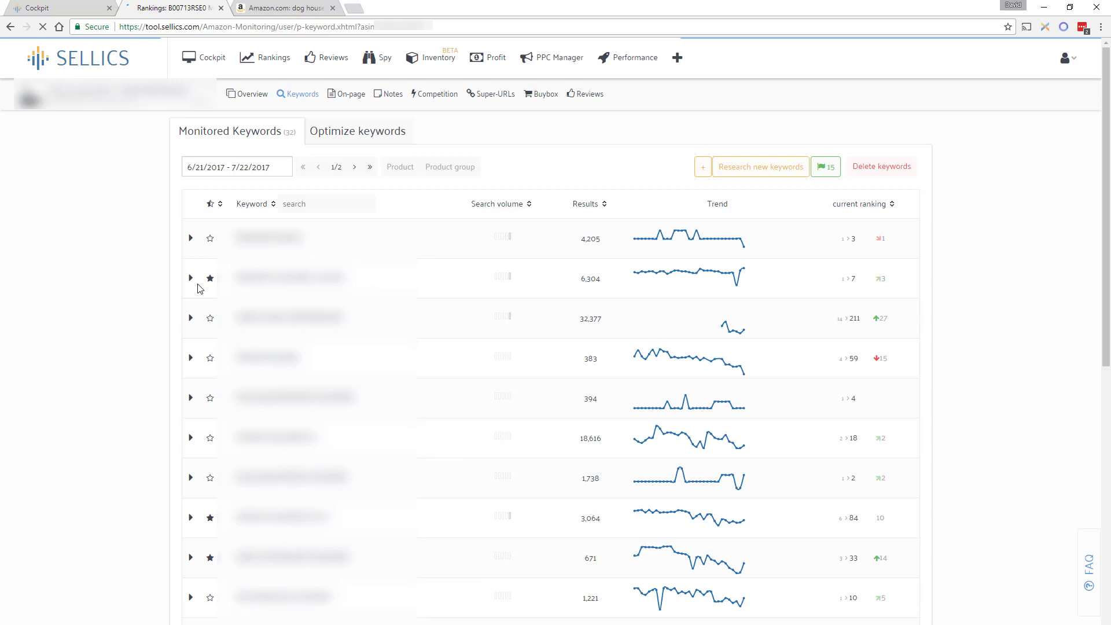
Preview the second keyword's ranking chart, then sort the 32 keywords with starred favourites first.
click(192, 279)
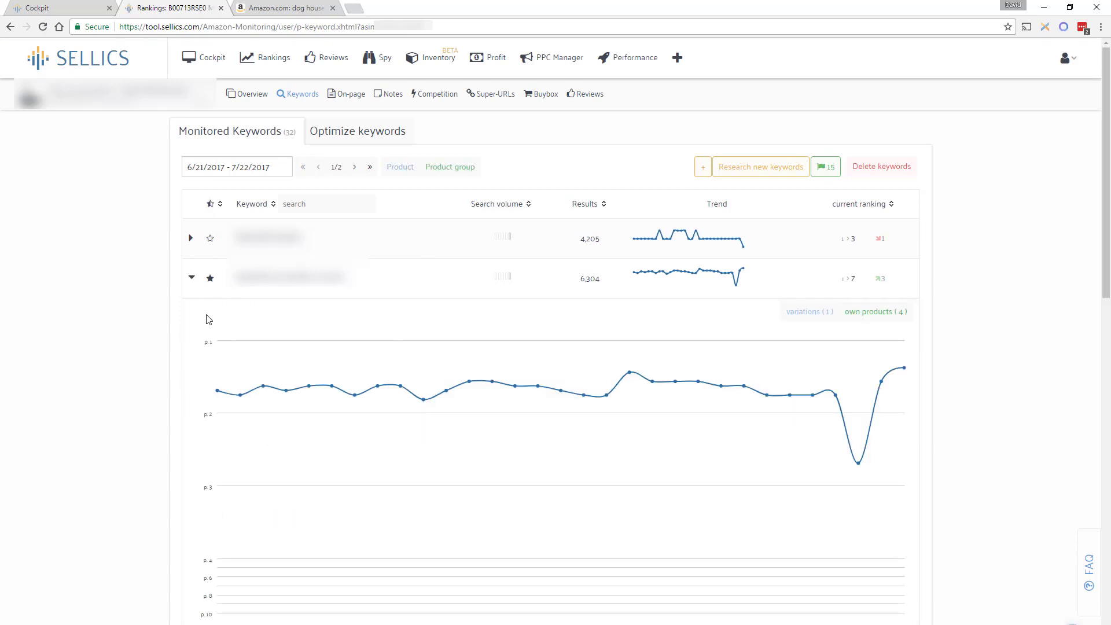
click(192, 278)
click(213, 204)
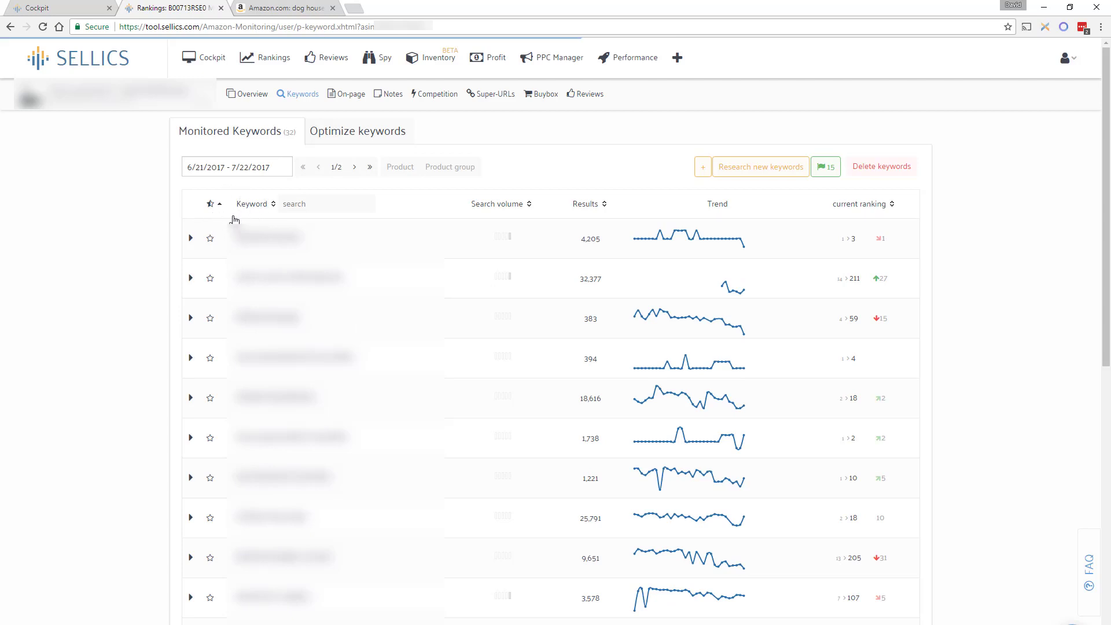
On the product Overview, set Keyword Ranking to 'Product group' showing all keywords.
click(241, 96)
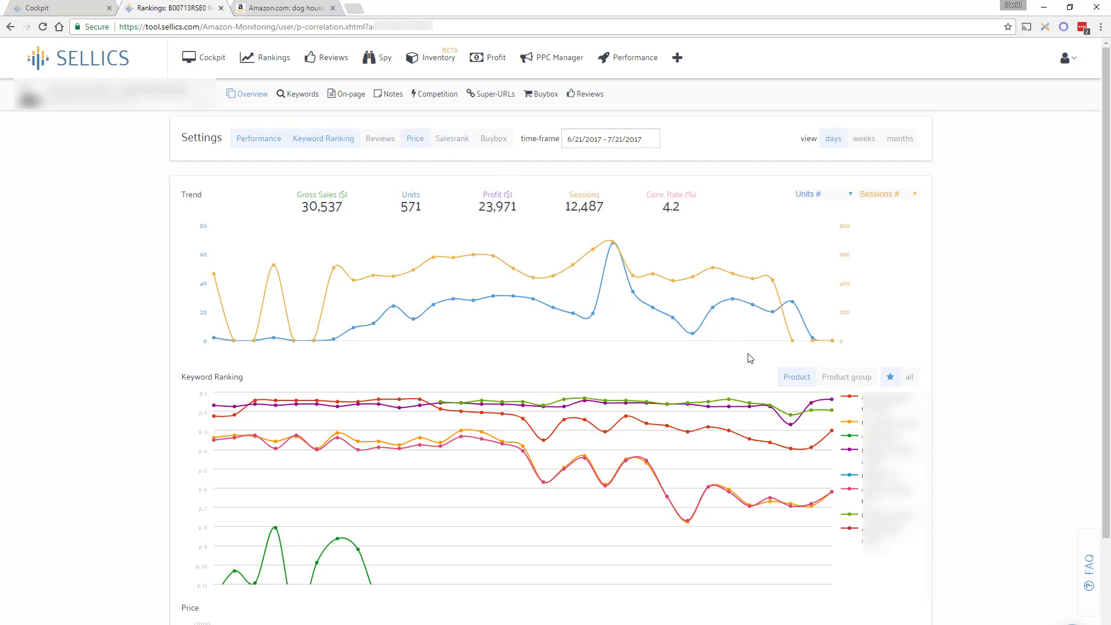
click(854, 378)
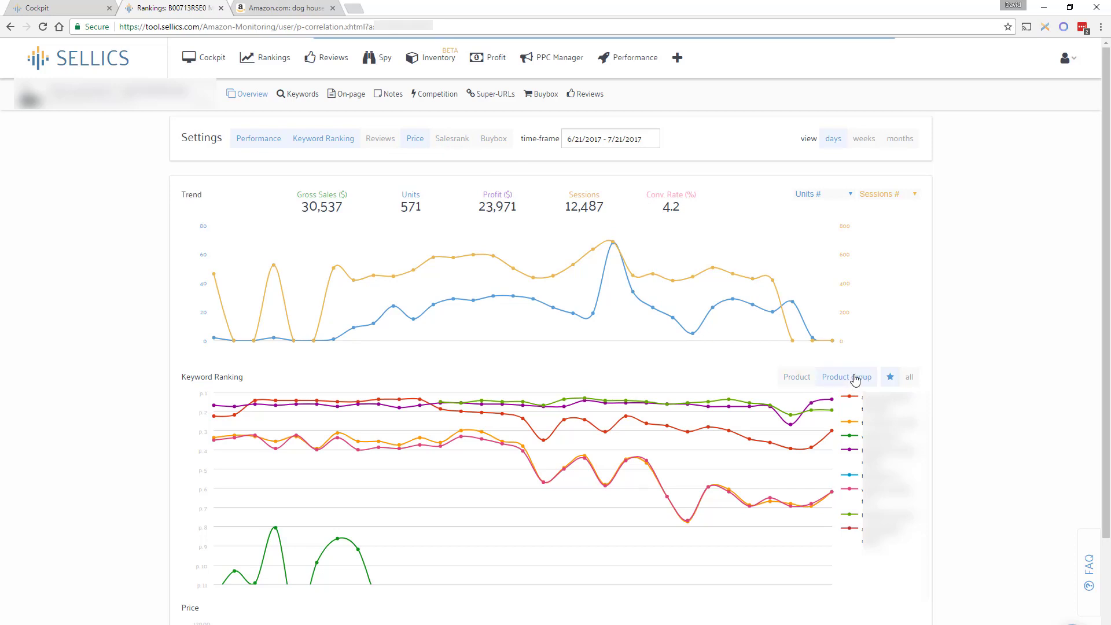
click(910, 376)
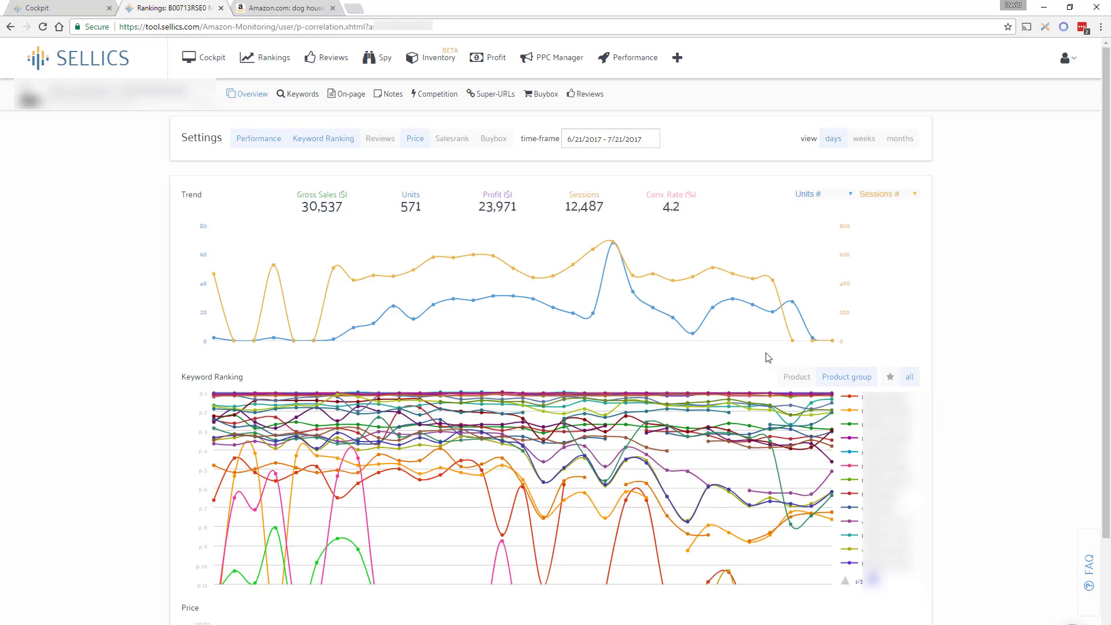
Limit the ranking chart to favourites, plot Profit $ instead of Units #, and return to Keywords.
click(891, 379)
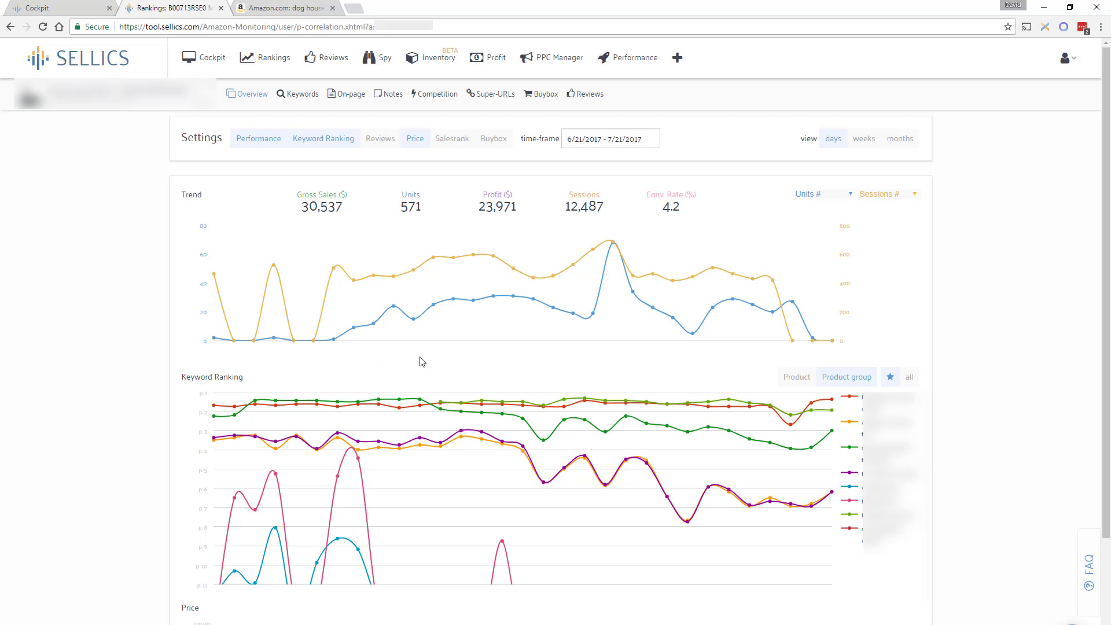
click(842, 198)
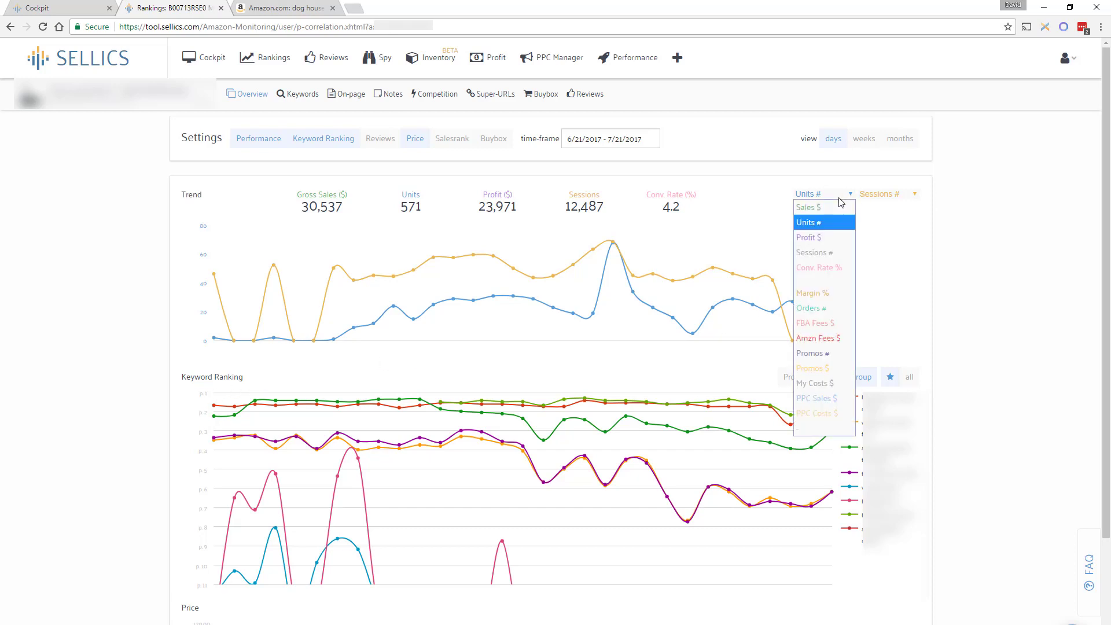
click(814, 243)
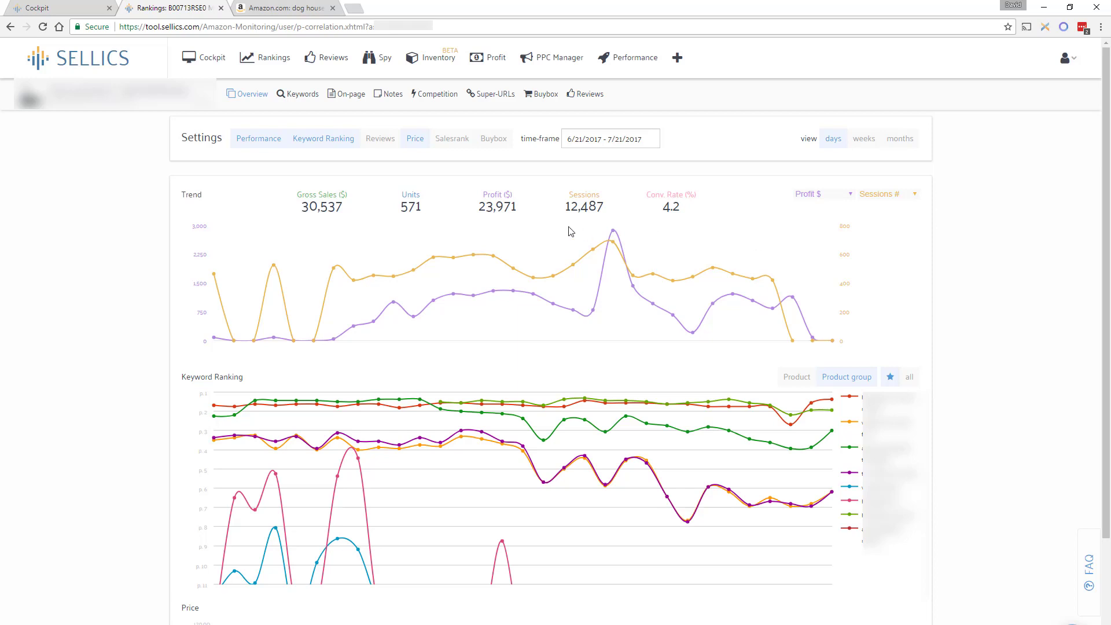
click(301, 97)
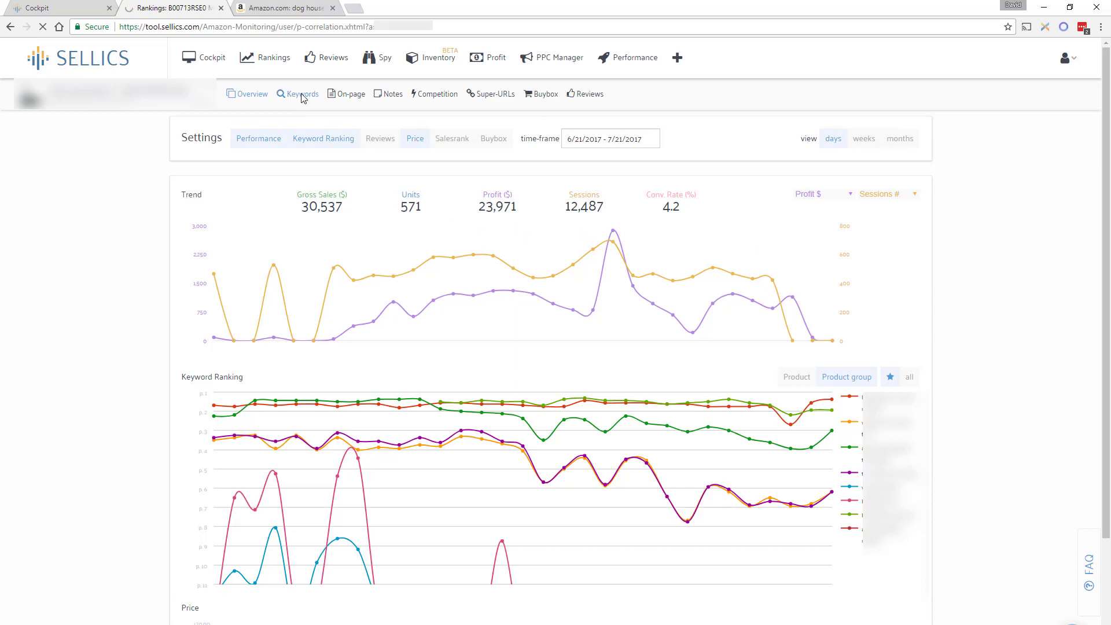